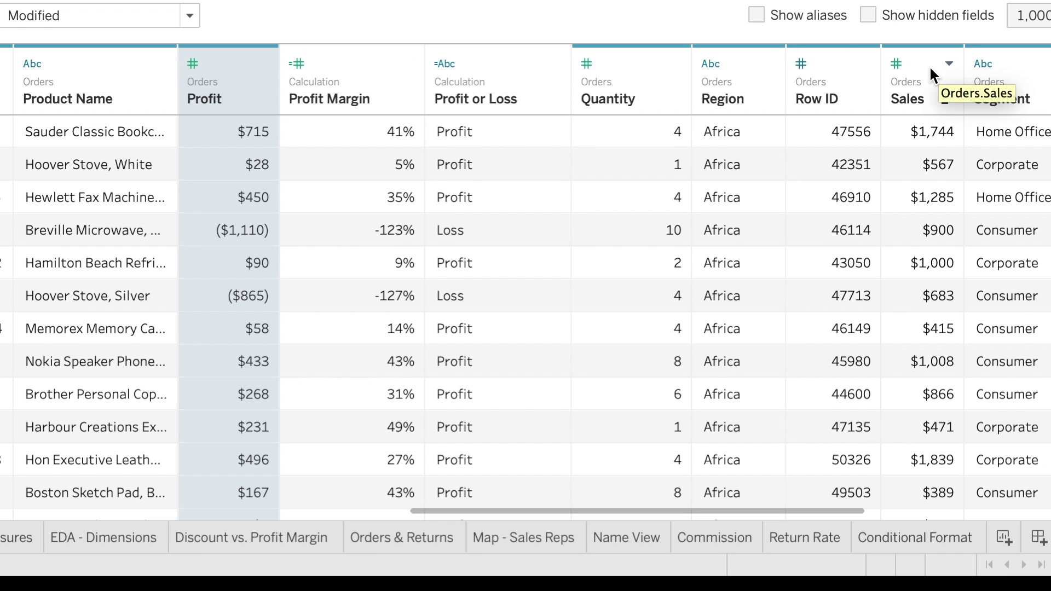
- Select the Sales, Profit Margin and Profit or Loss columns in the Orders data grid
click(929, 65)
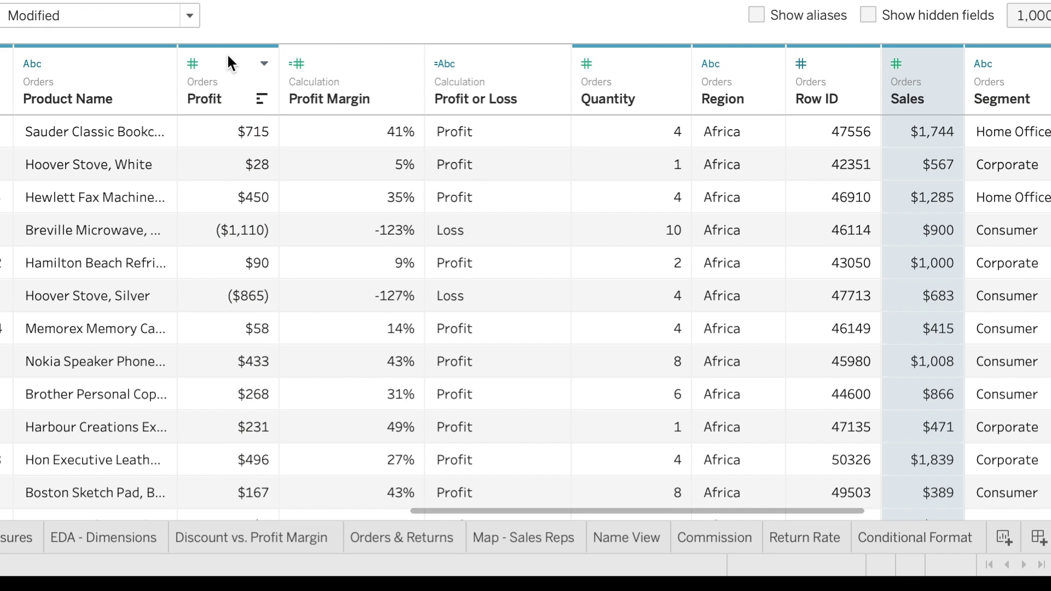
click(354, 59)
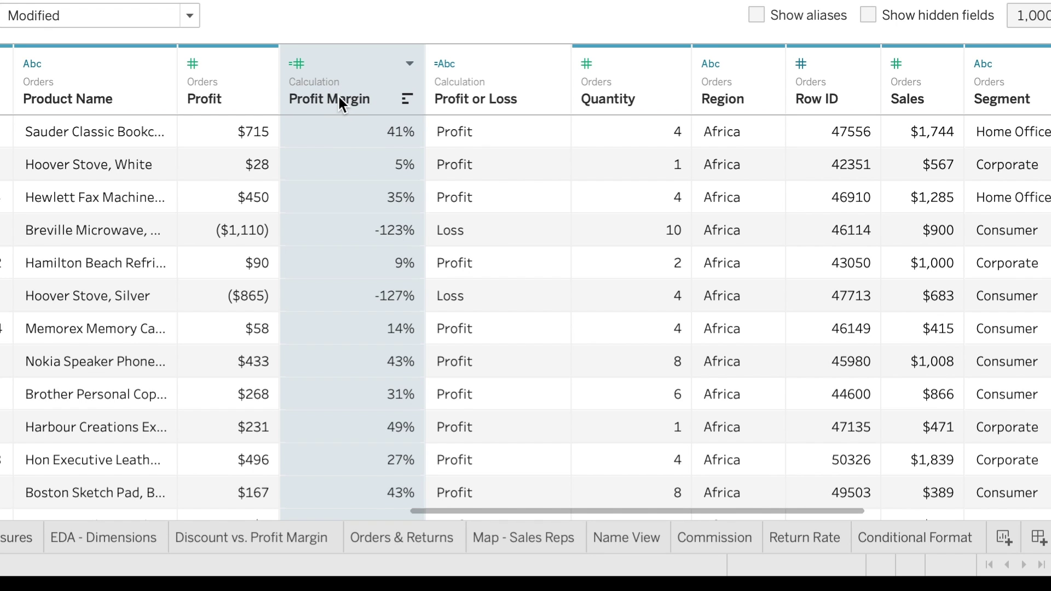
click(505, 62)
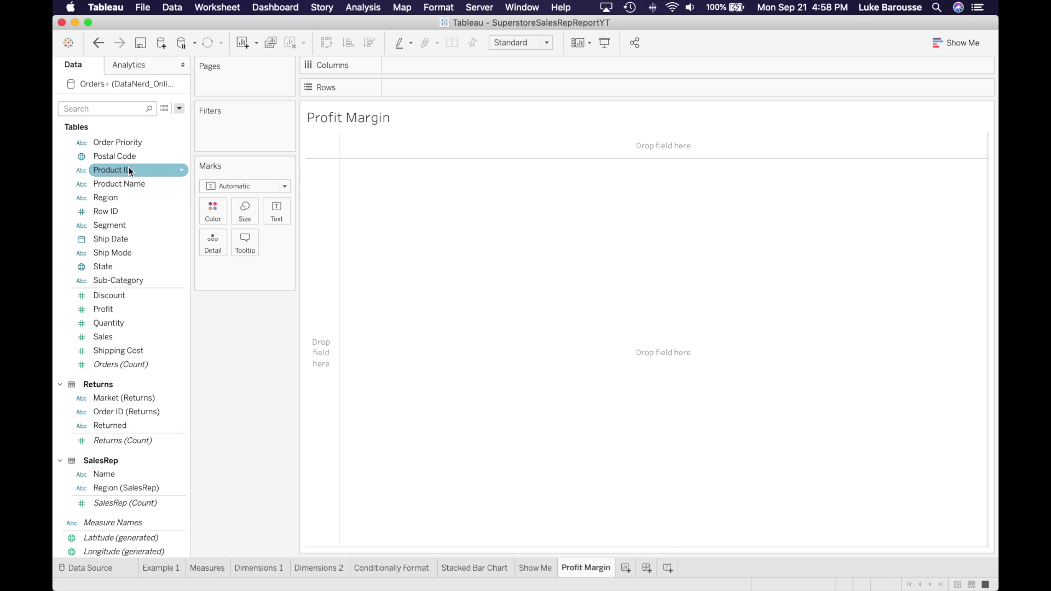
- Start a new calculated field from the Profit field, giving Calculation1 with formula [Profit]
click(137, 145)
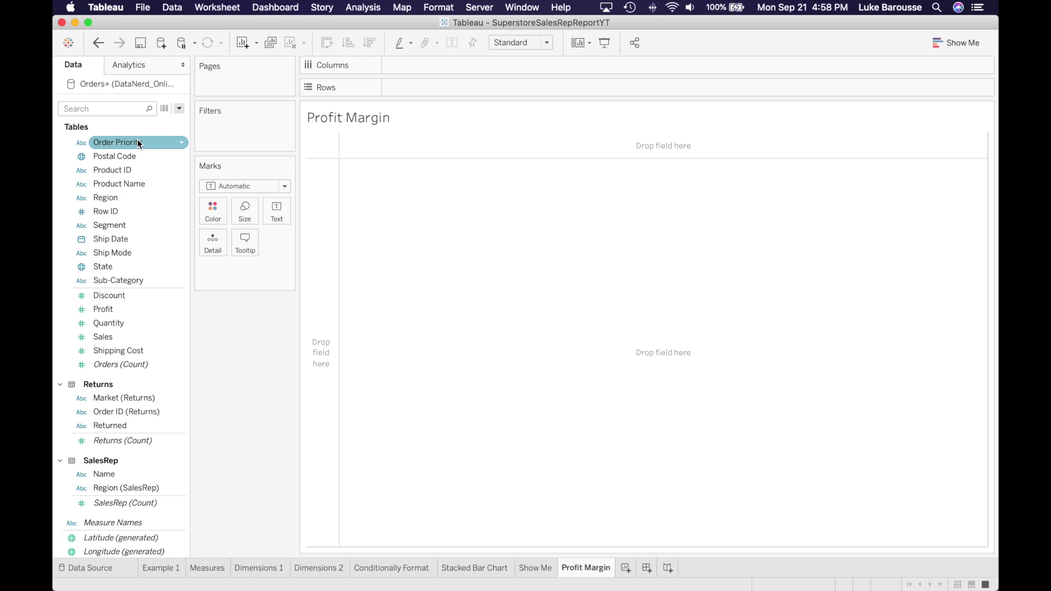
click(180, 109)
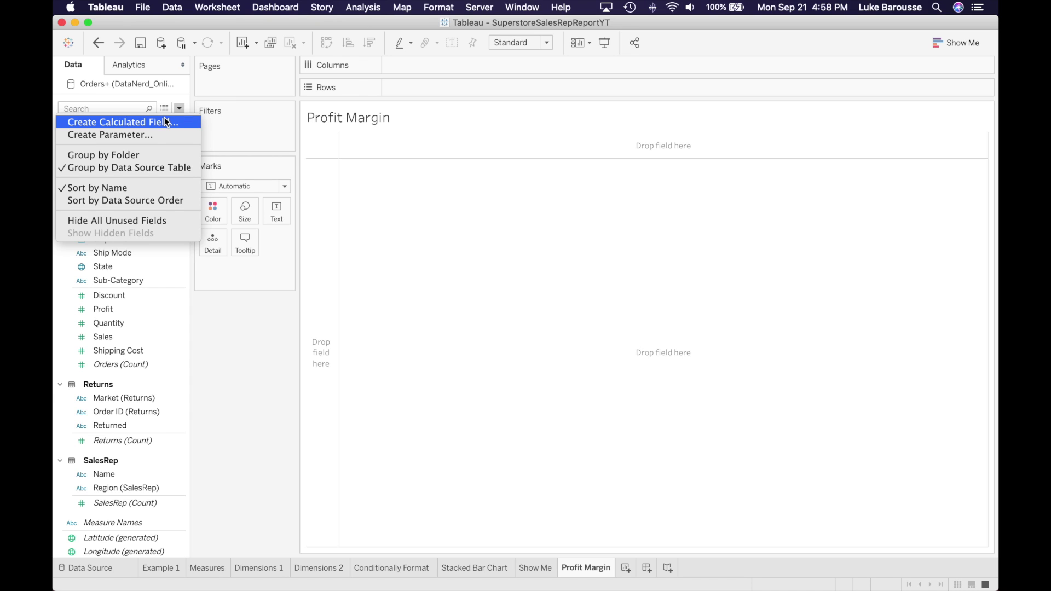
right_click(106, 312)
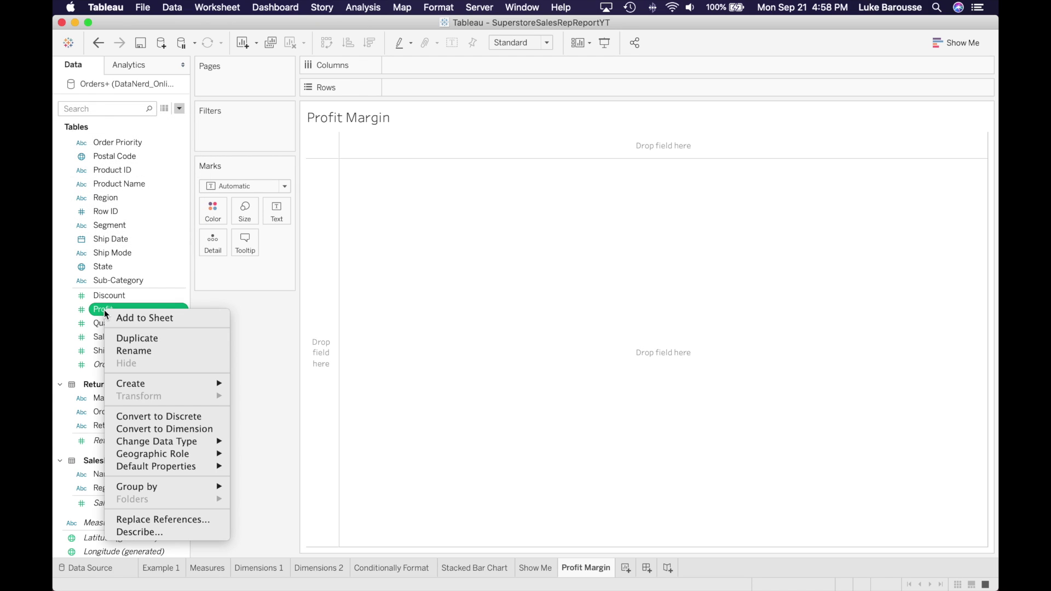
click(104, 311)
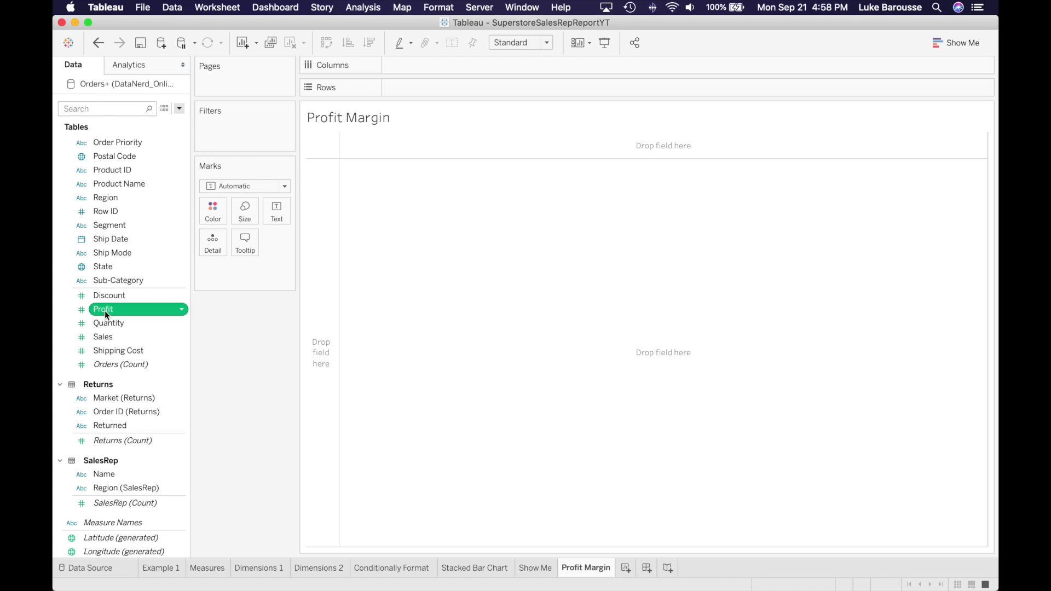
right_click(120, 310)
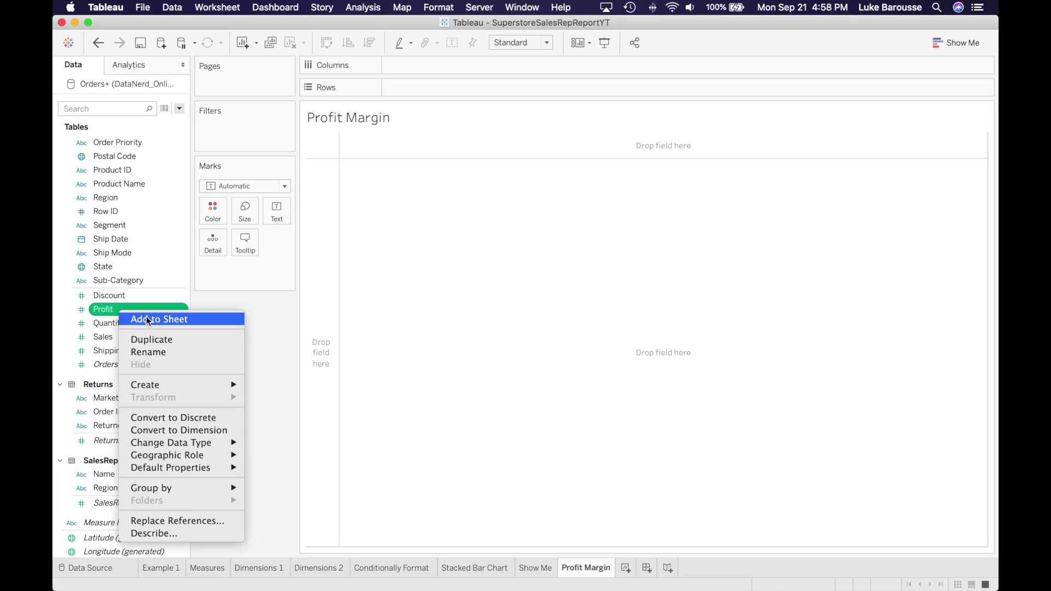
- Rename the new calculation from Calculation1 to Profit Margin
mouse_move(170, 384)
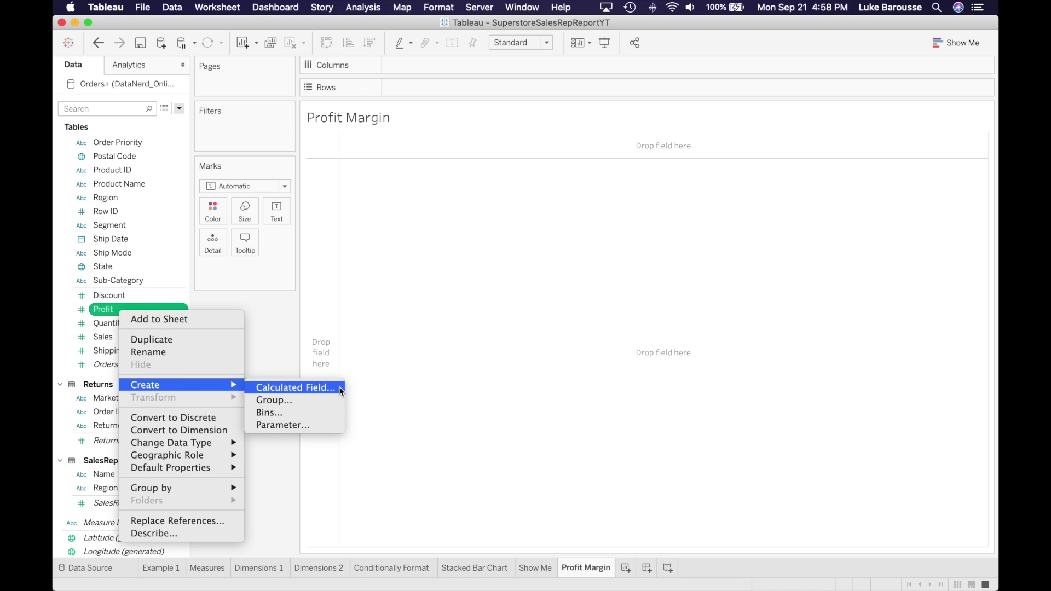
click(294, 387)
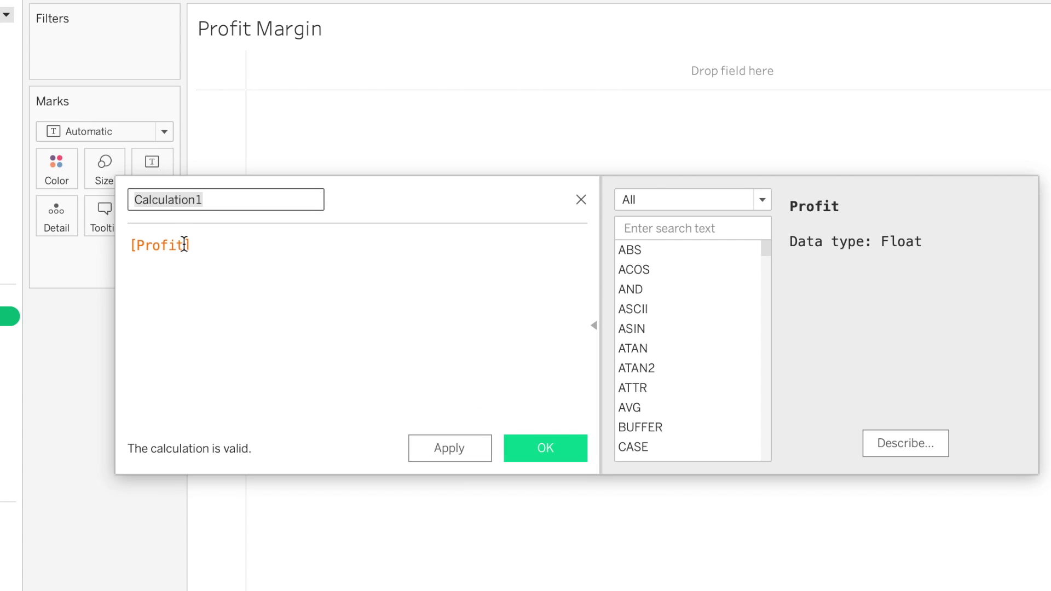
drag(205, 258, 52, 253)
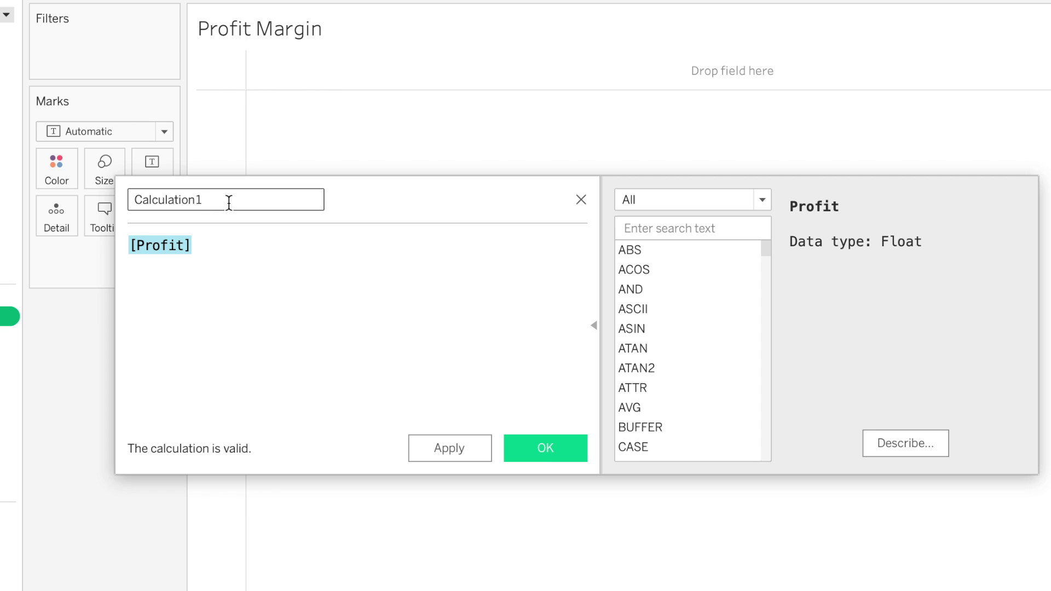
drag(228, 202, 104, 205)
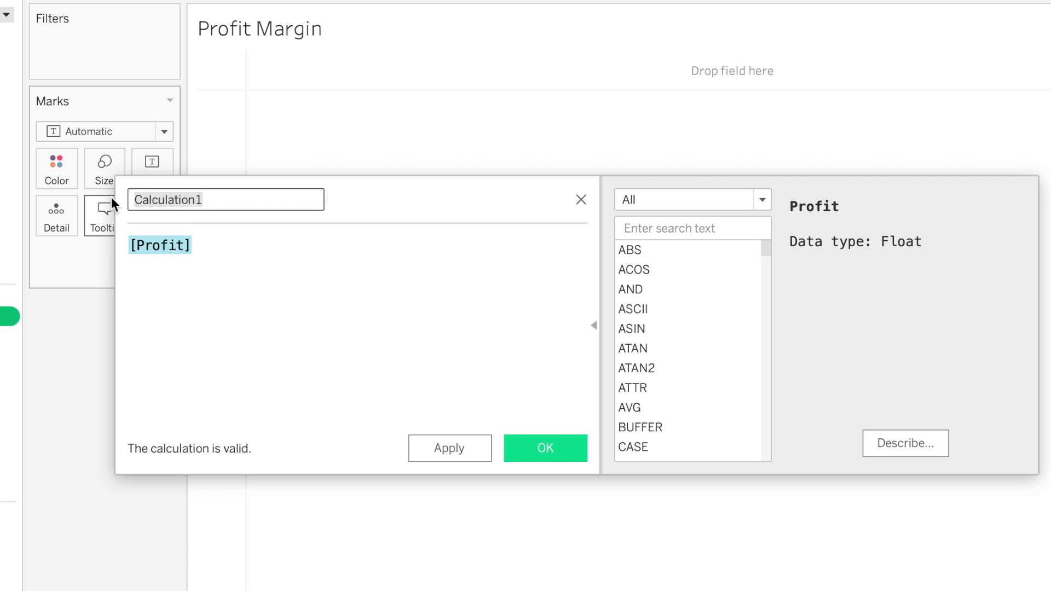
text(Profi)
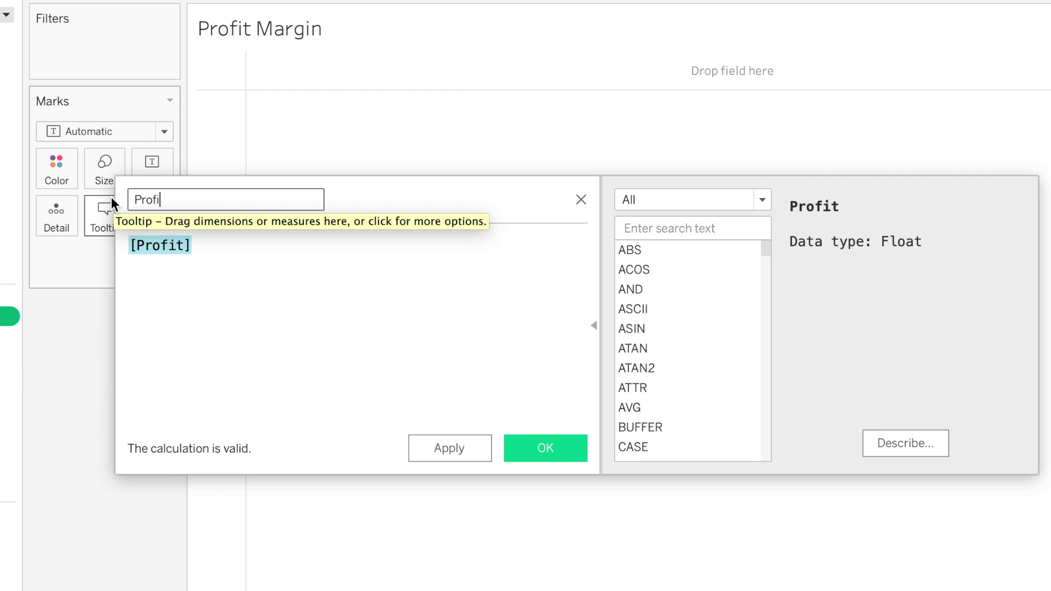
text(t Margin)
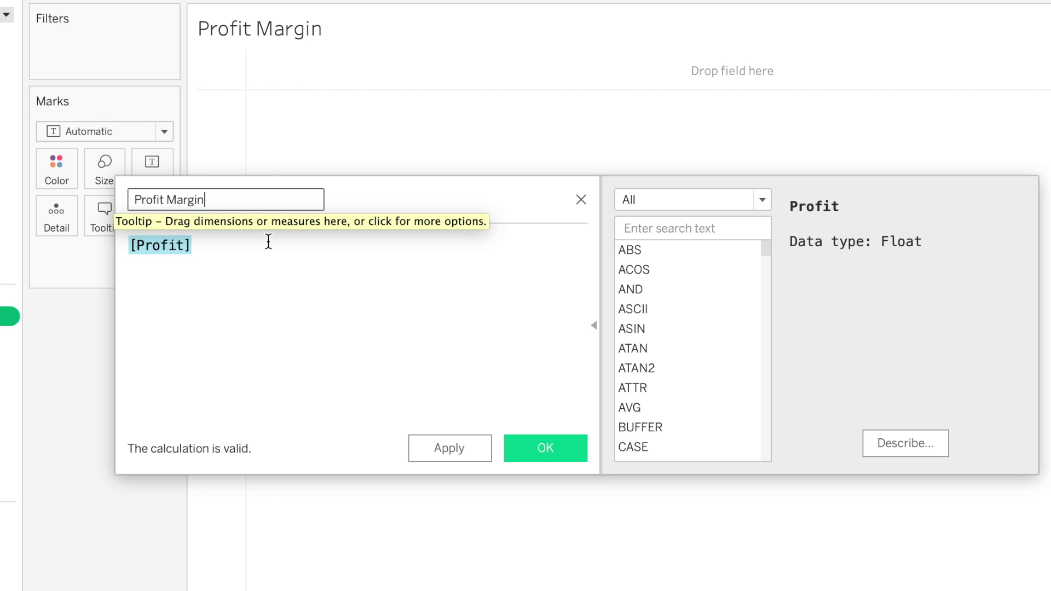
- Complete the formula as [Profit]/[Sales] using autocomplete and save the Profit Margin field
click(251, 290)
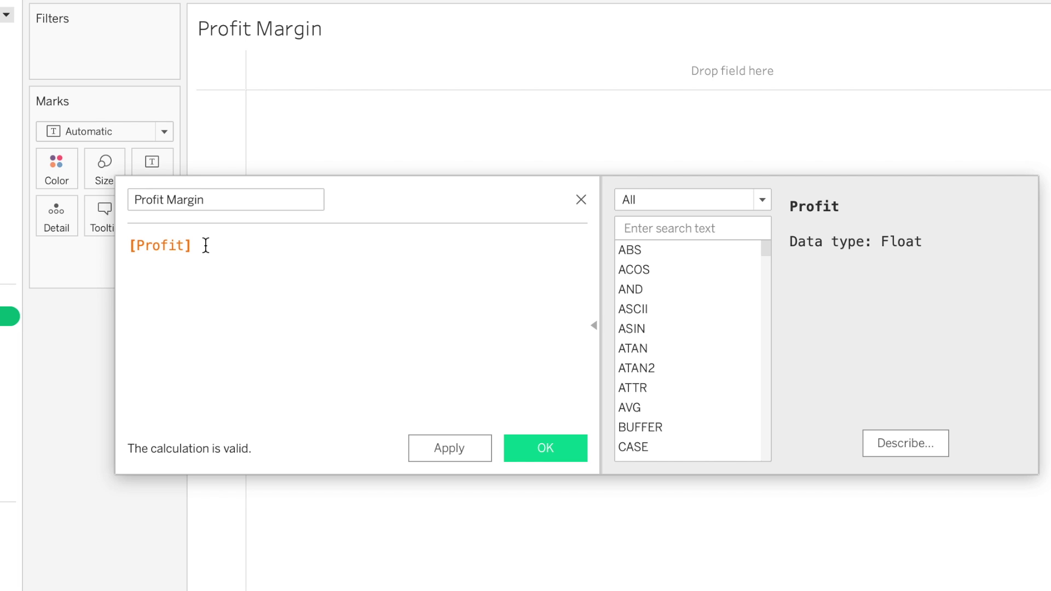
text(/S)
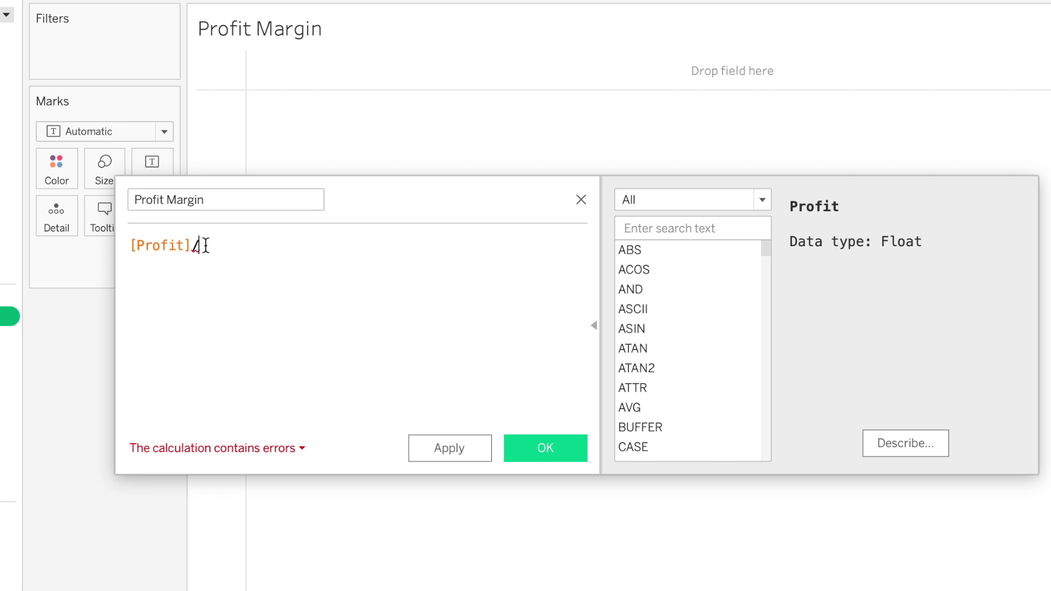
text(al)
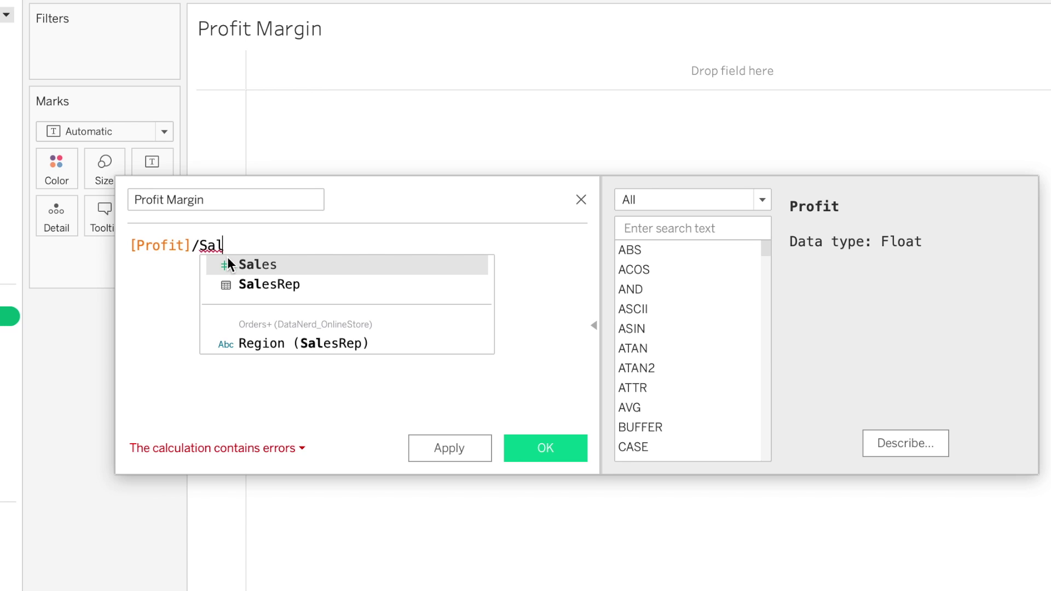
click(246, 267)
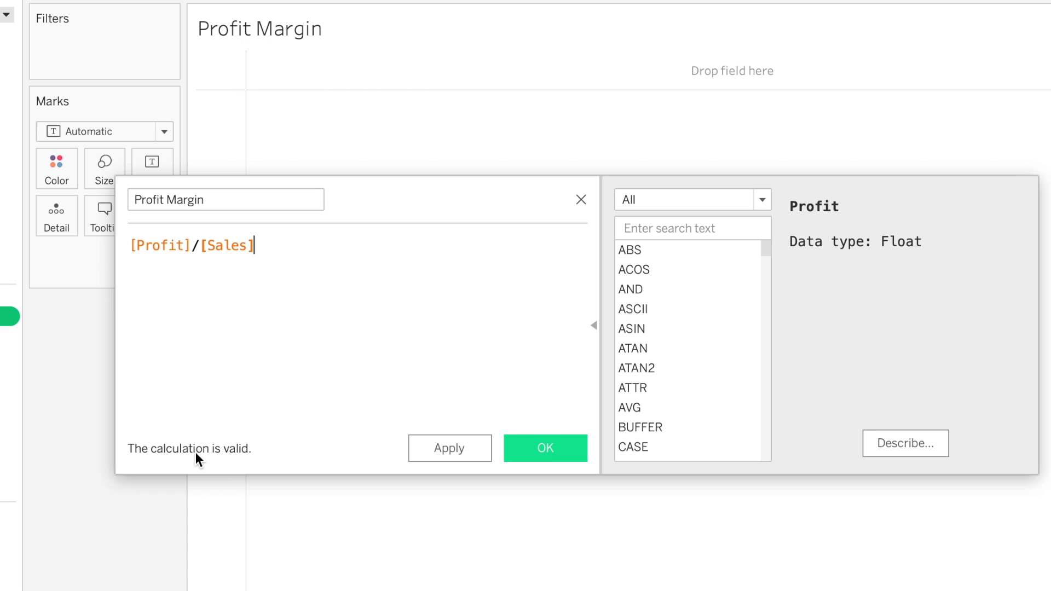
click(594, 328)
click(593, 332)
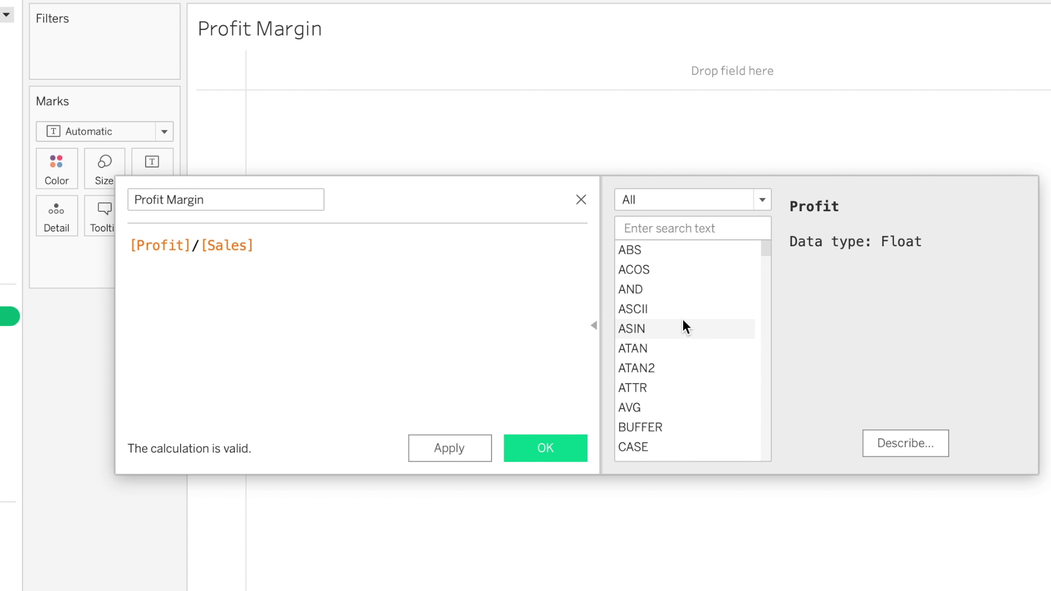
click(596, 326)
click(596, 326)
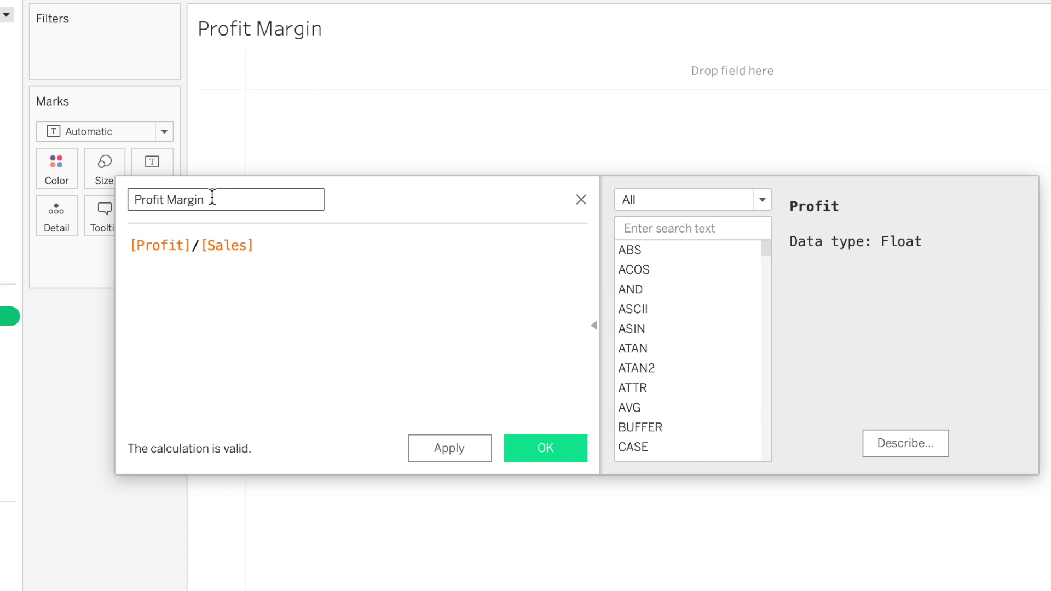
click(539, 445)
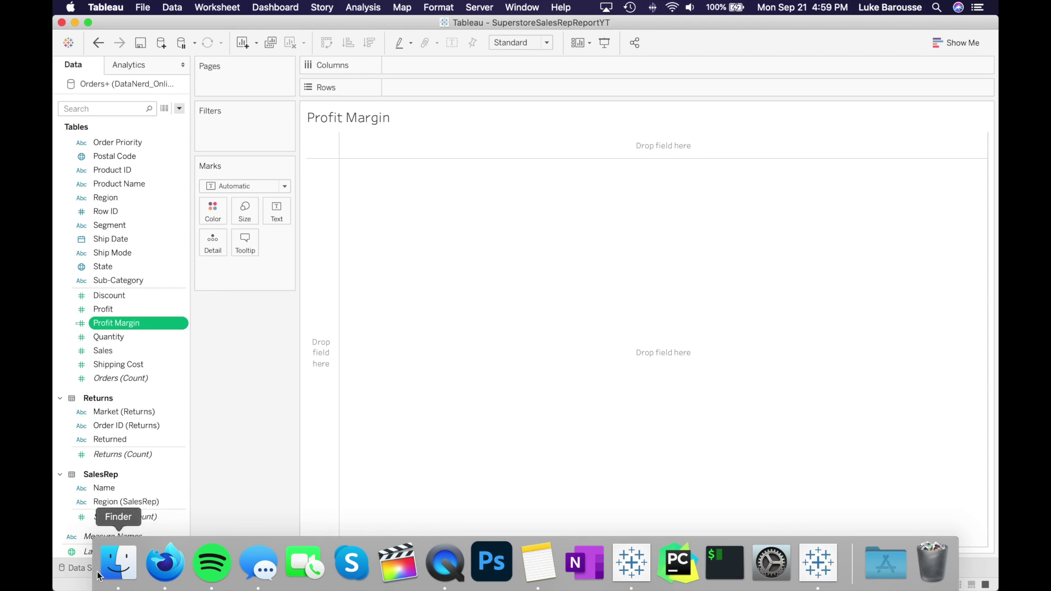
- Inspect the new Profit Margin column in the Orders data source grid
click(77, 568)
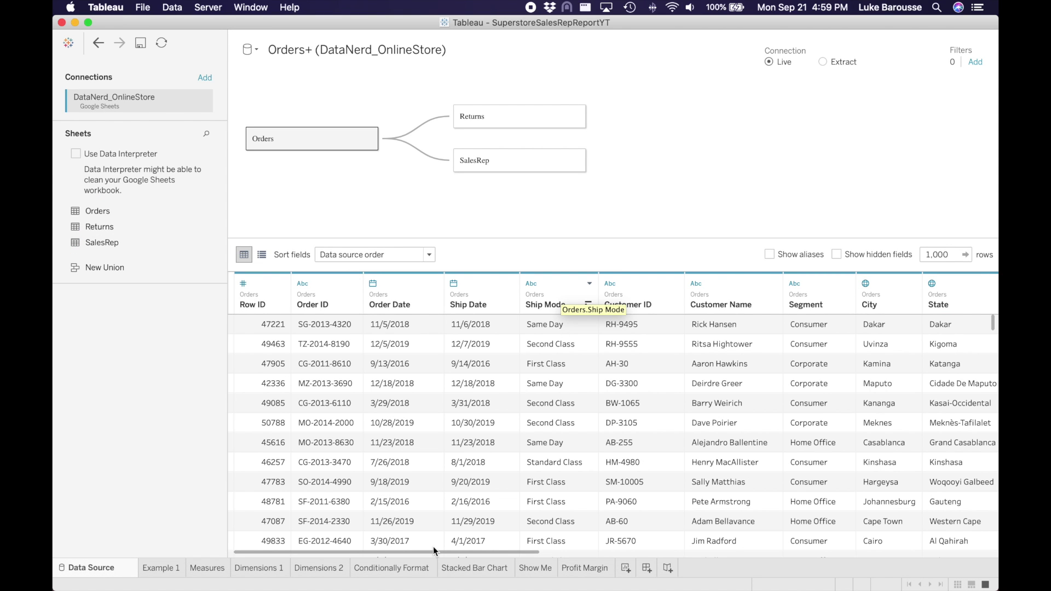
drag(437, 550, 942, 549)
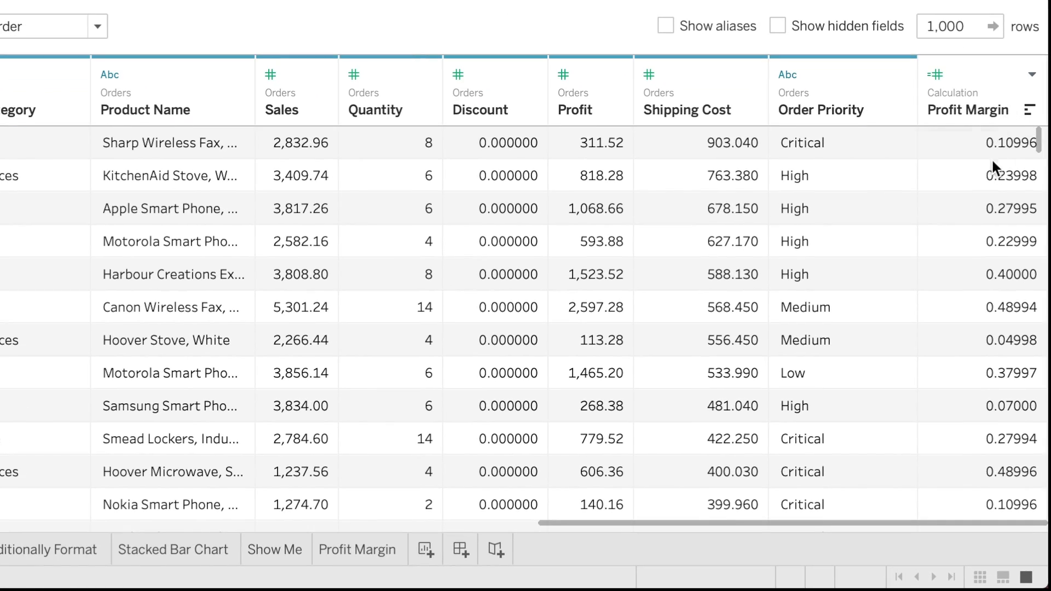
scroll(984, 217, down, 3)
scroll(988, 198, down, 15)
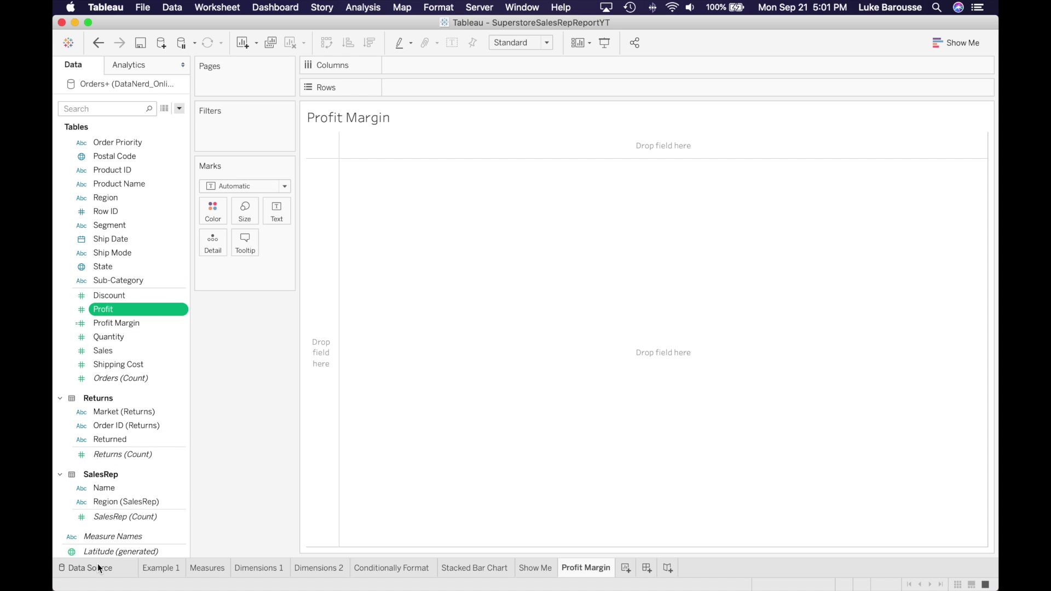
- Create a calculated field from Profit named Profit or Loss and search functions for IF
click(96, 570)
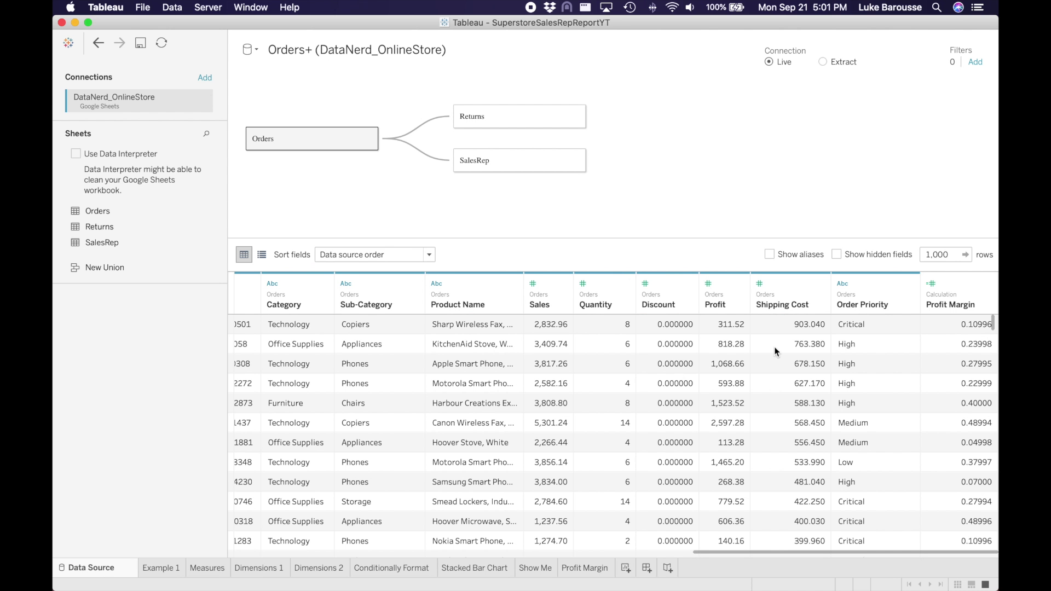
right_click(718, 306)
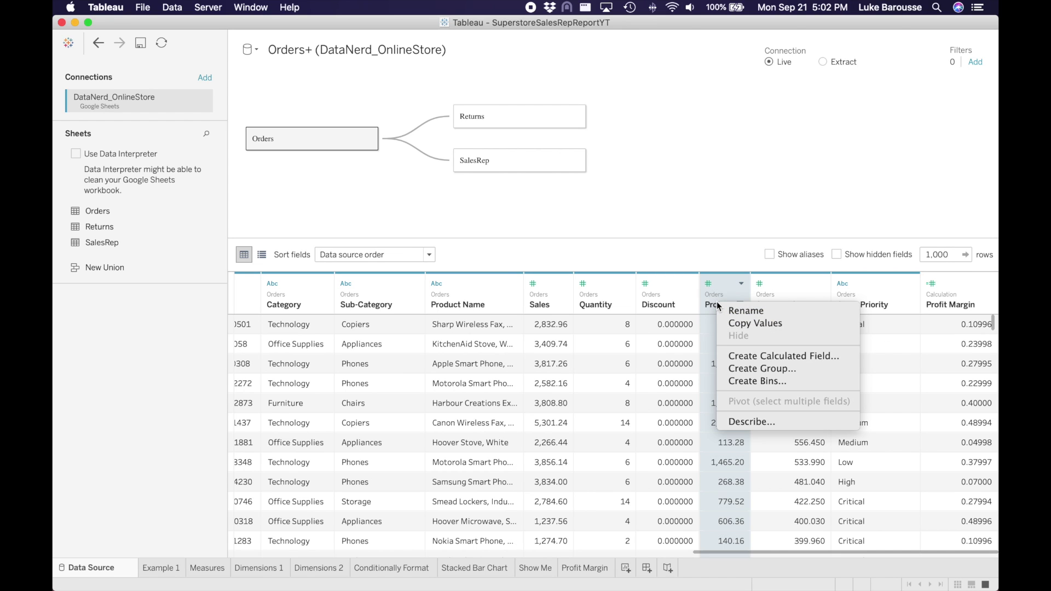
click(750, 357)
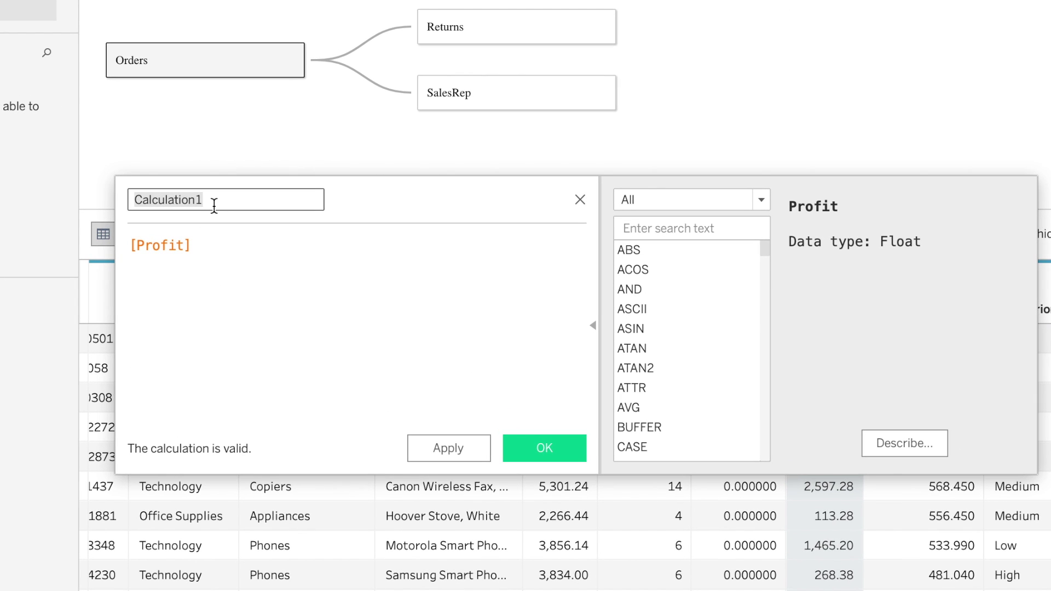
text(Profit or )
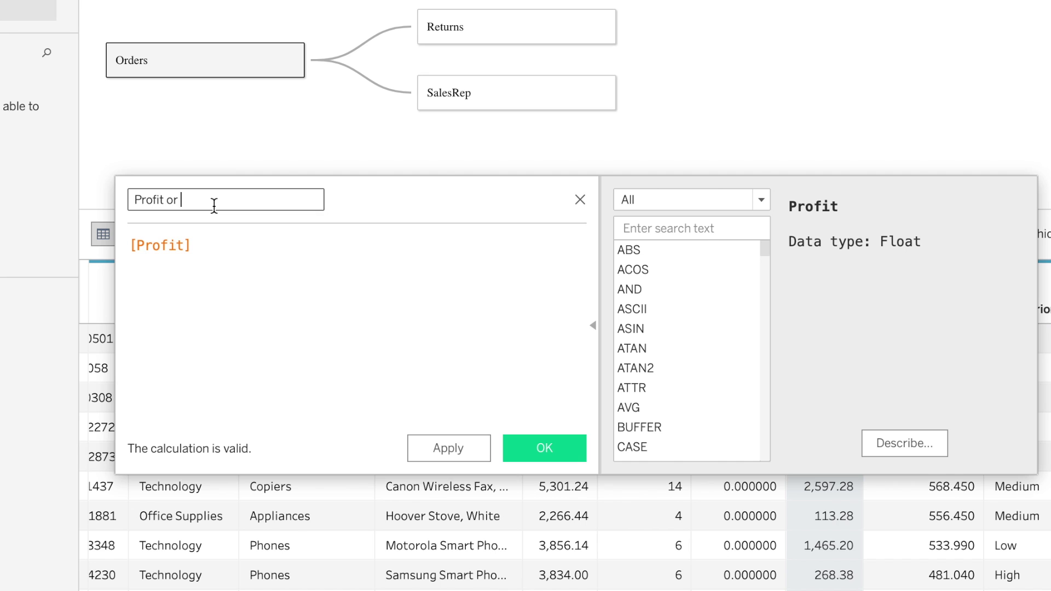
text(Loss)
key(Tab)
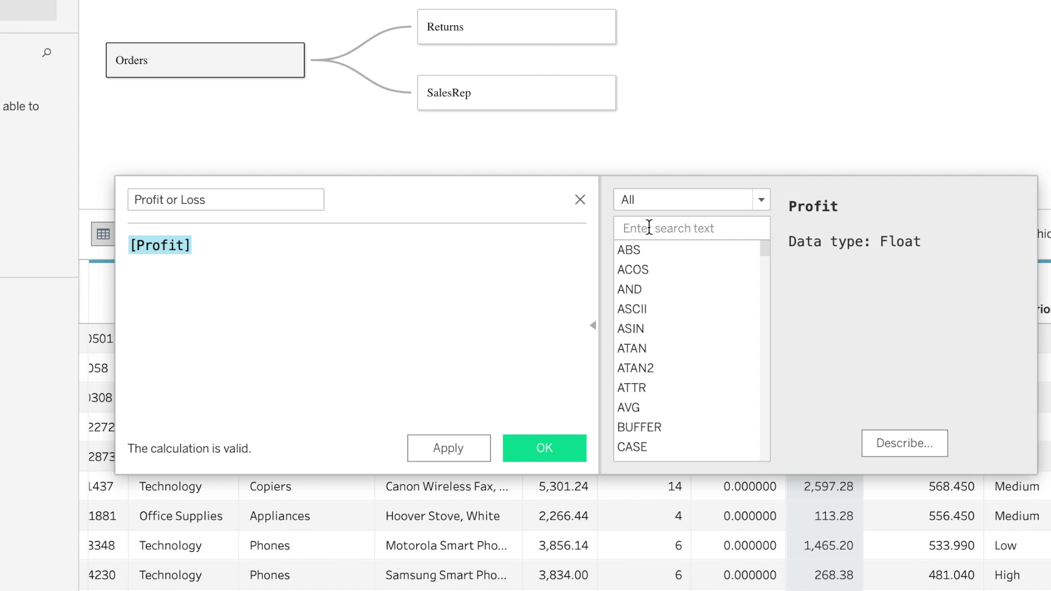
text(IF)
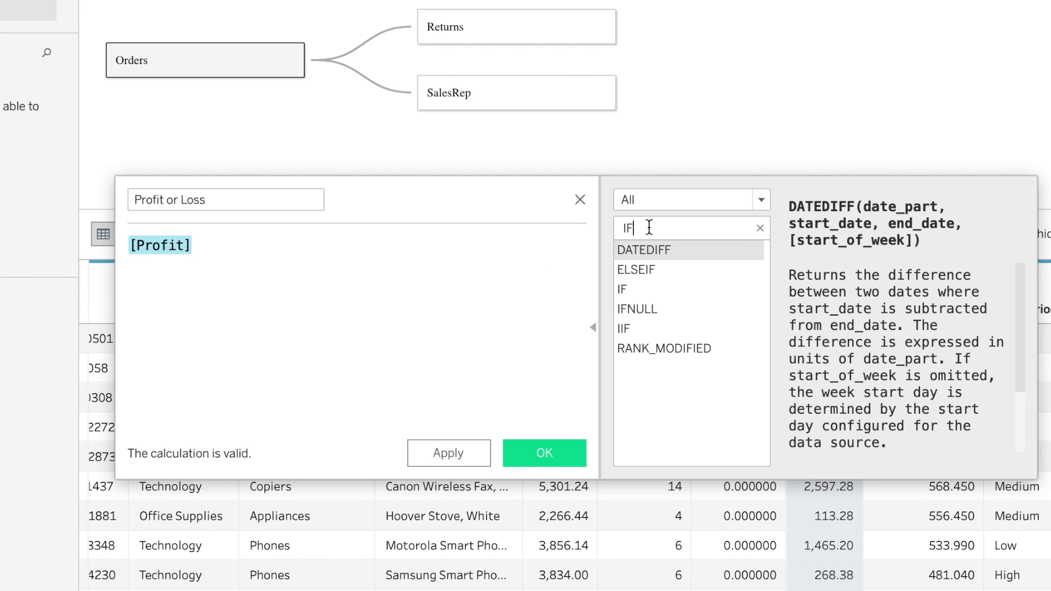
- Define Profit or Loss as IIF([Profit Margin] >= 0, "Profit", "Loss") and save it
click(633, 331)
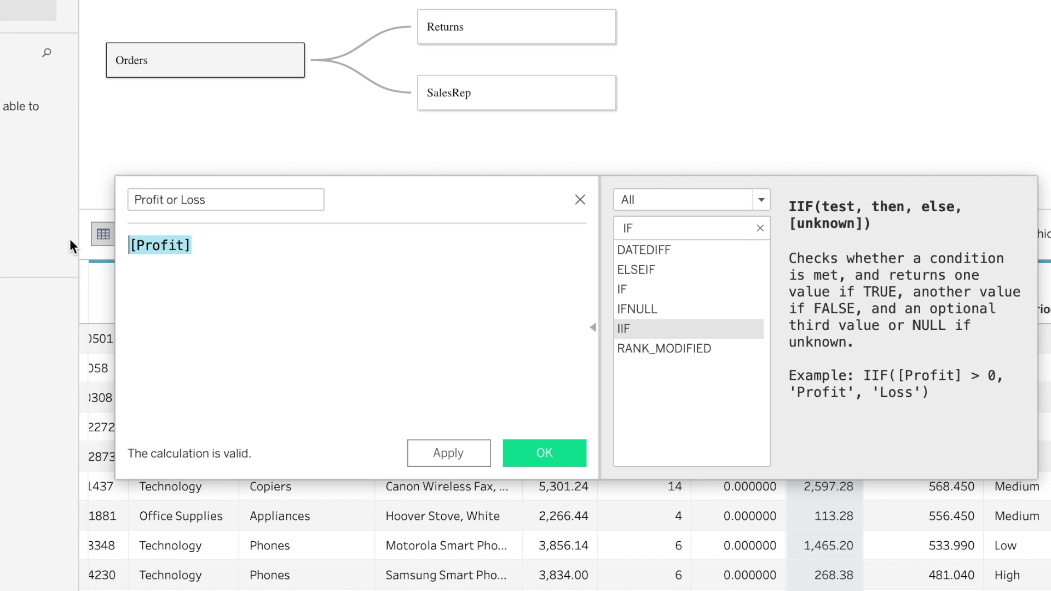
text(IIF()
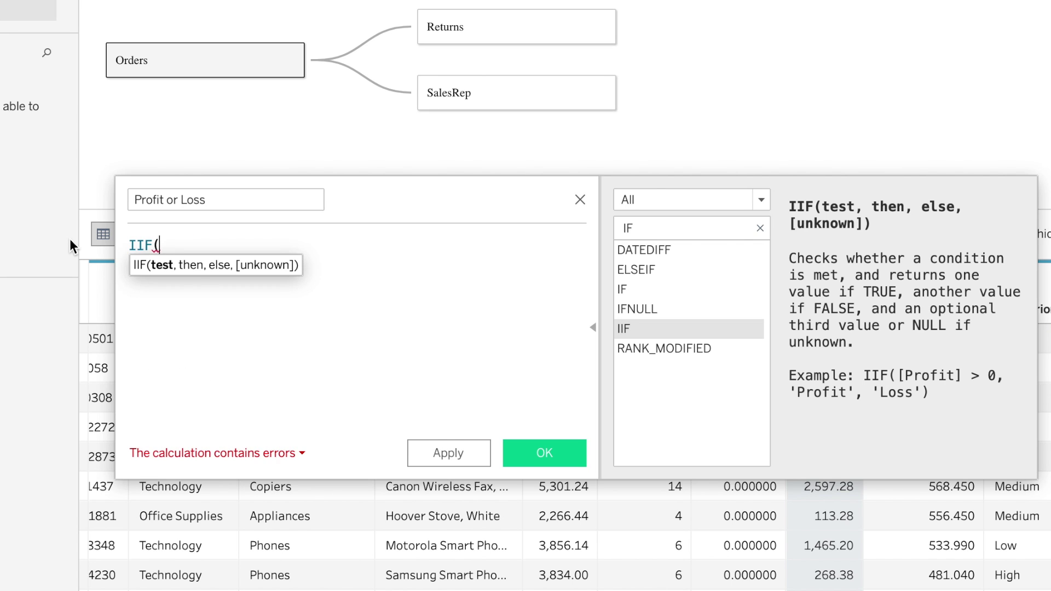
text(Profit)
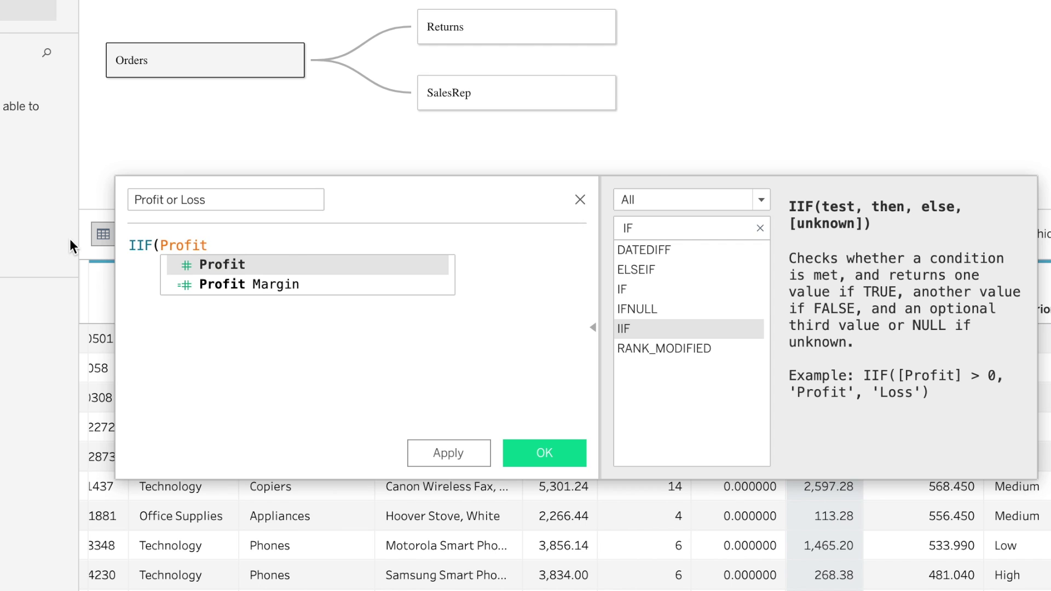
key(BackSpace)
text(>)
key(BackSpace)
key(BackSpace)
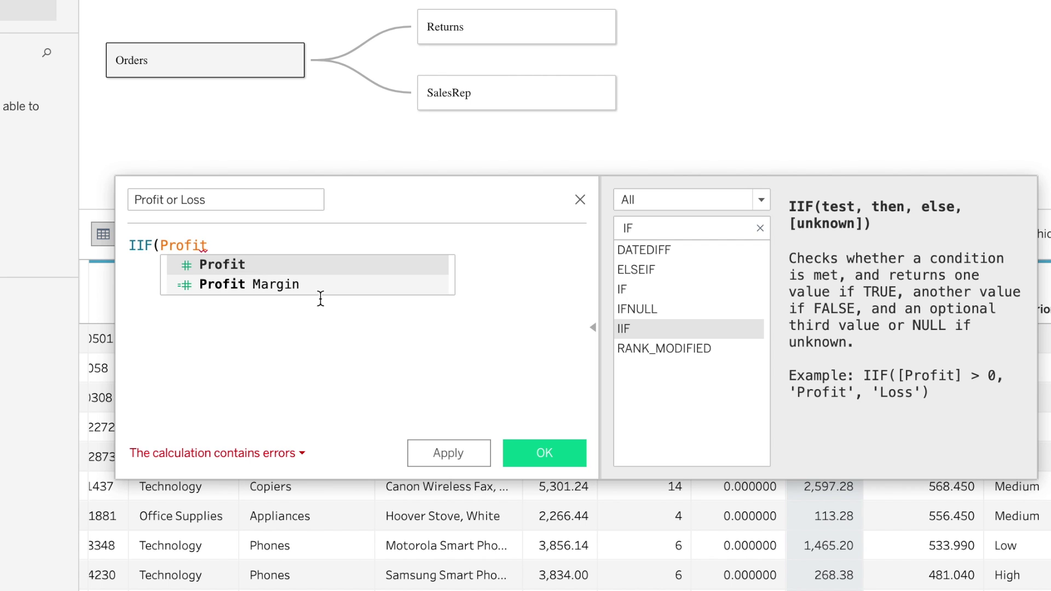
click(293, 285)
text(>)
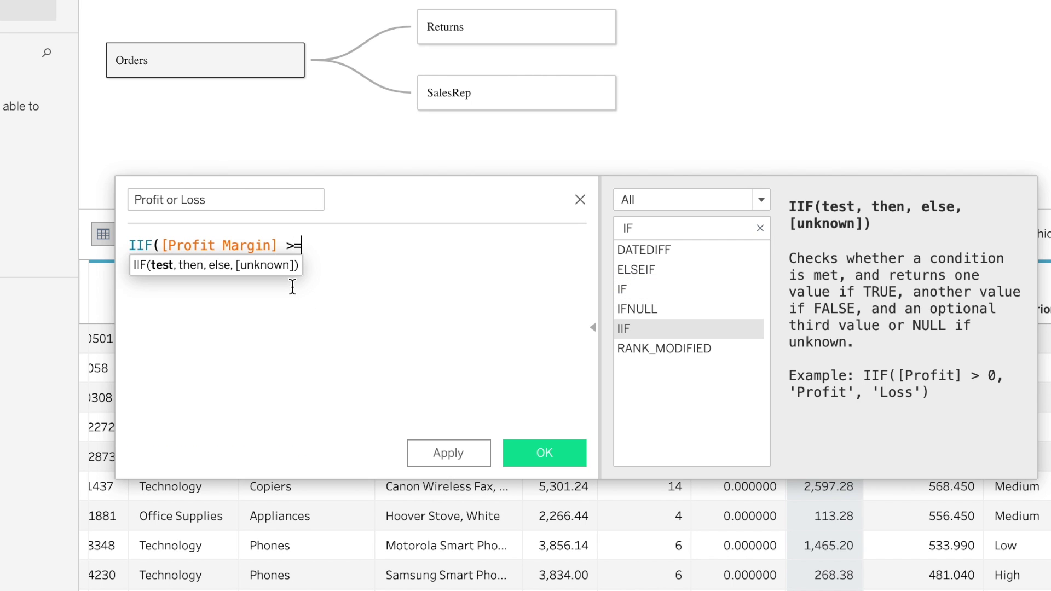
text(= 0, "Profit")
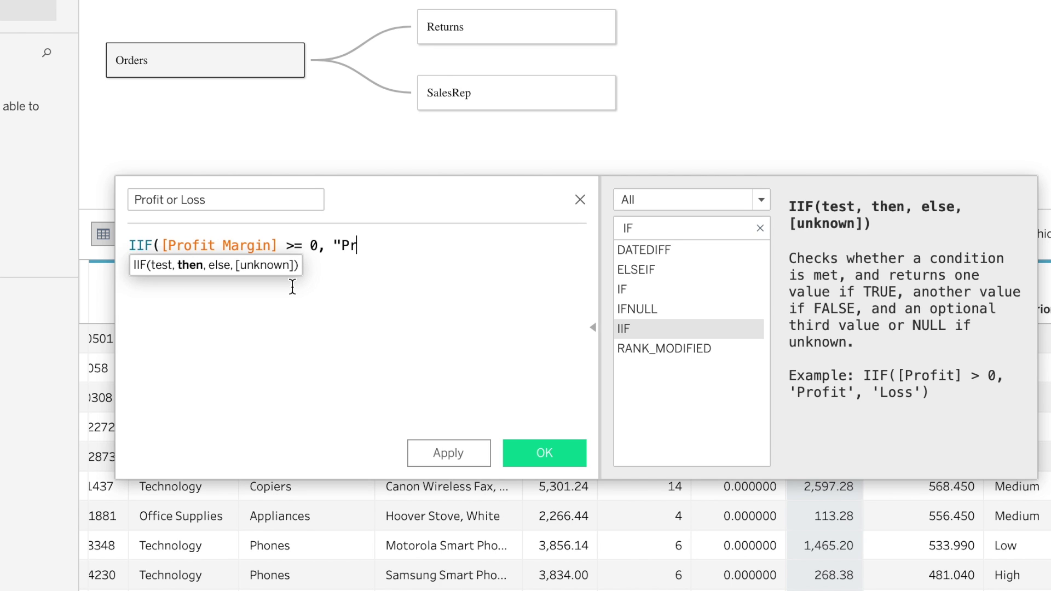
text(, "L)
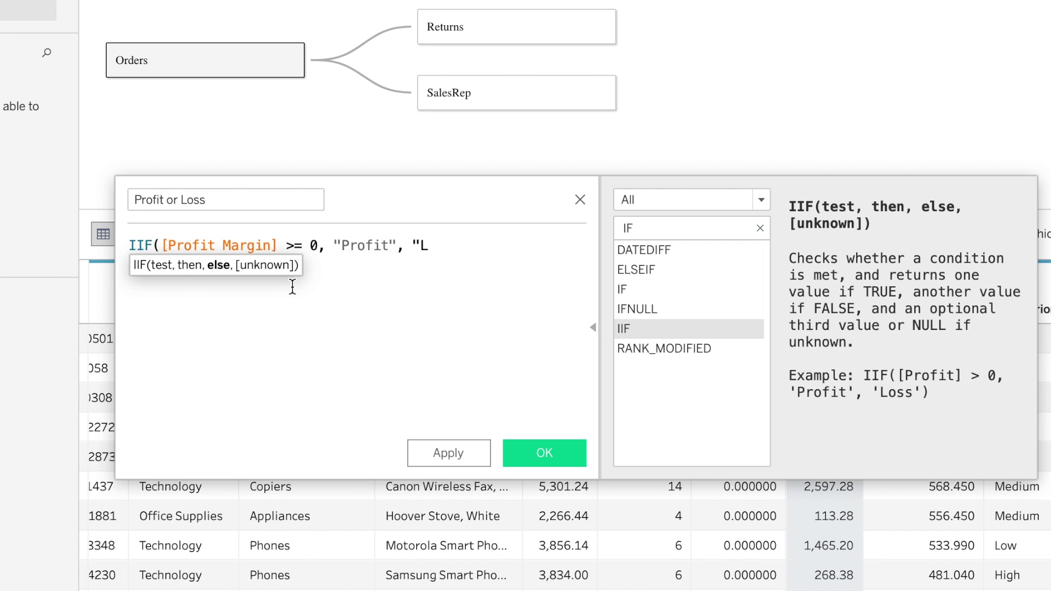
text(oss")
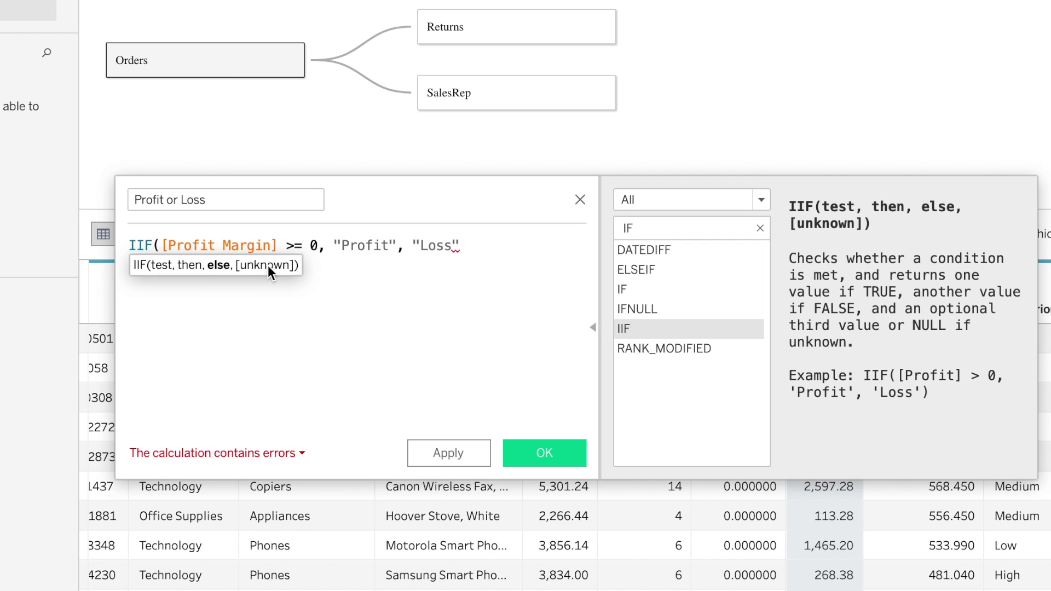
text())
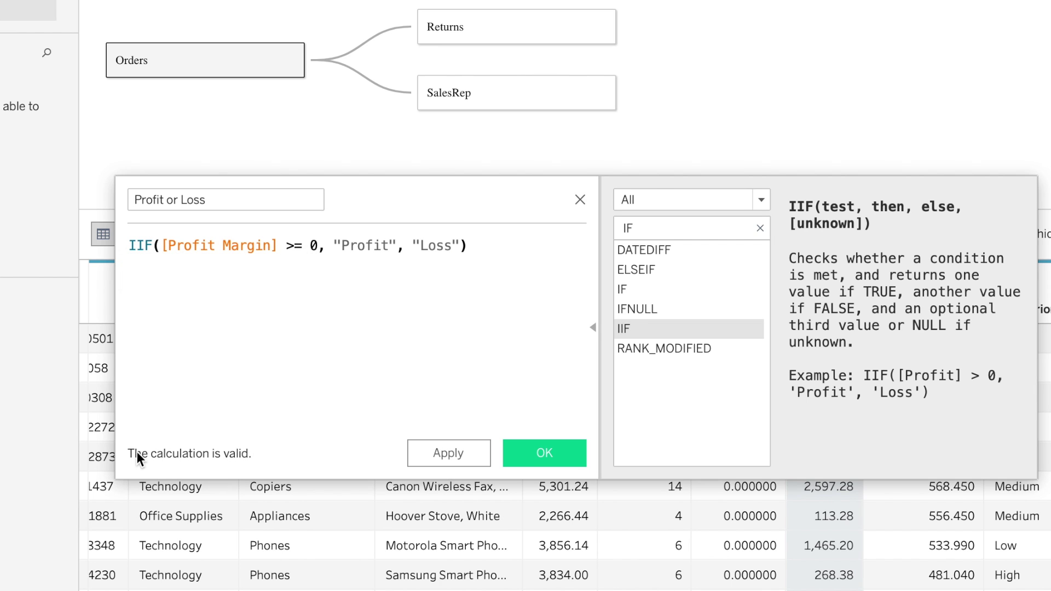
click(553, 452)
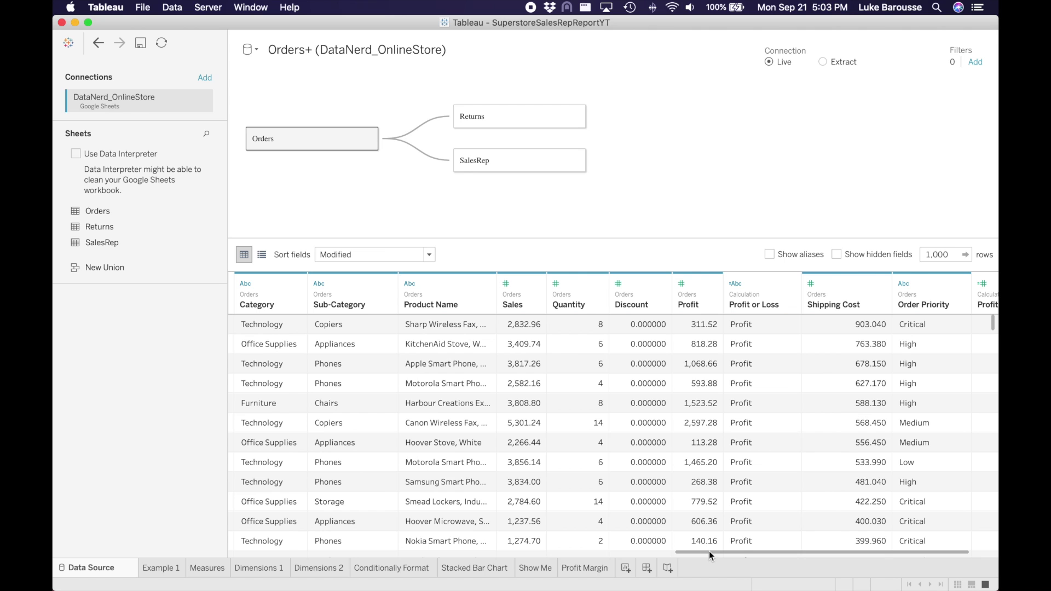
drag(708, 551, 804, 551)
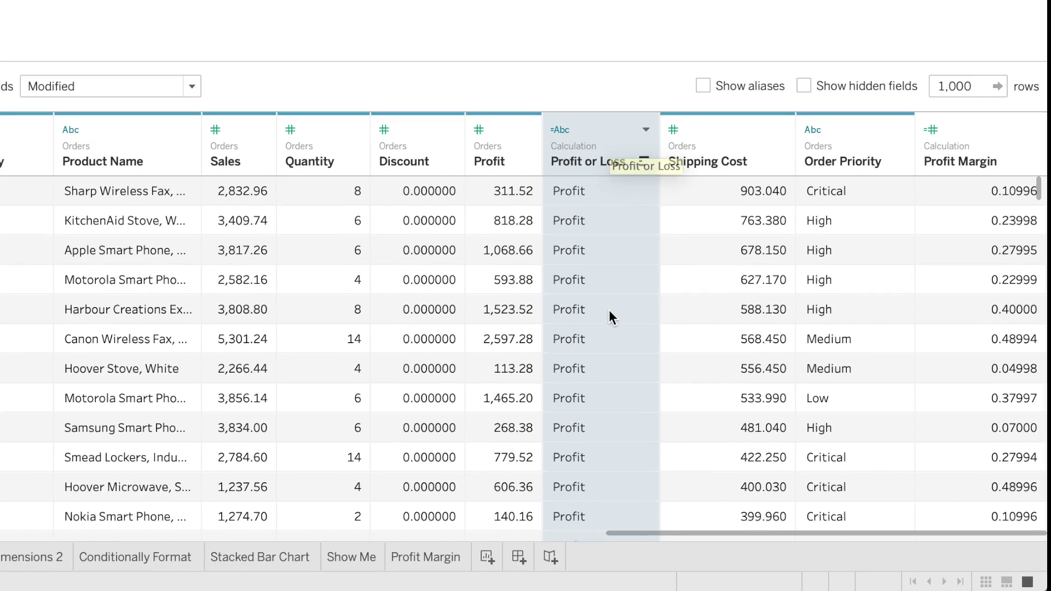
scroll(610, 313, down, 10)
scroll(607, 320, down, 6)
scroll(607, 323, up, 3)
scroll(610, 330, down, 1)
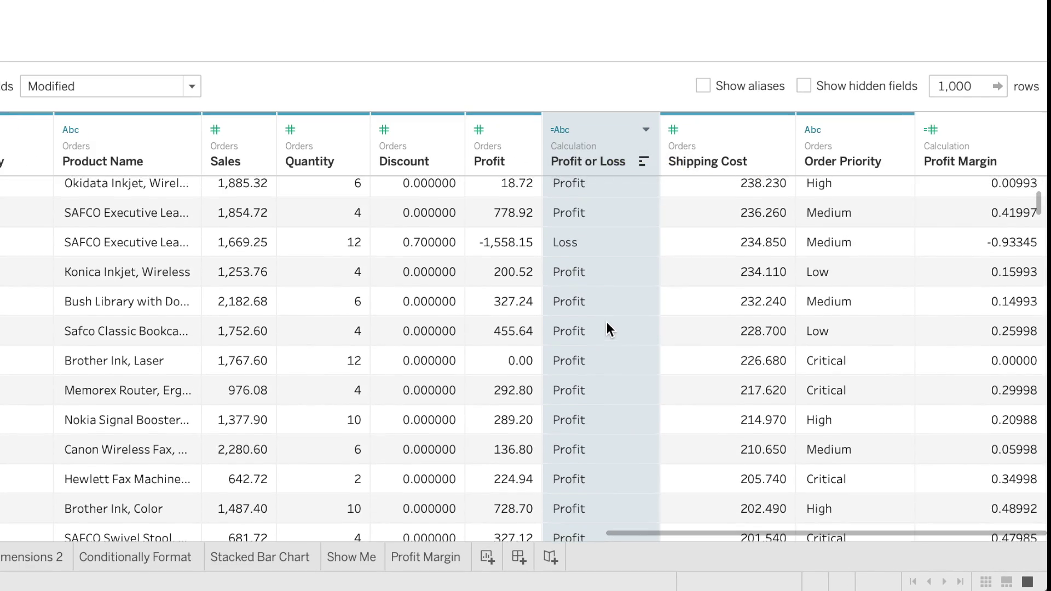